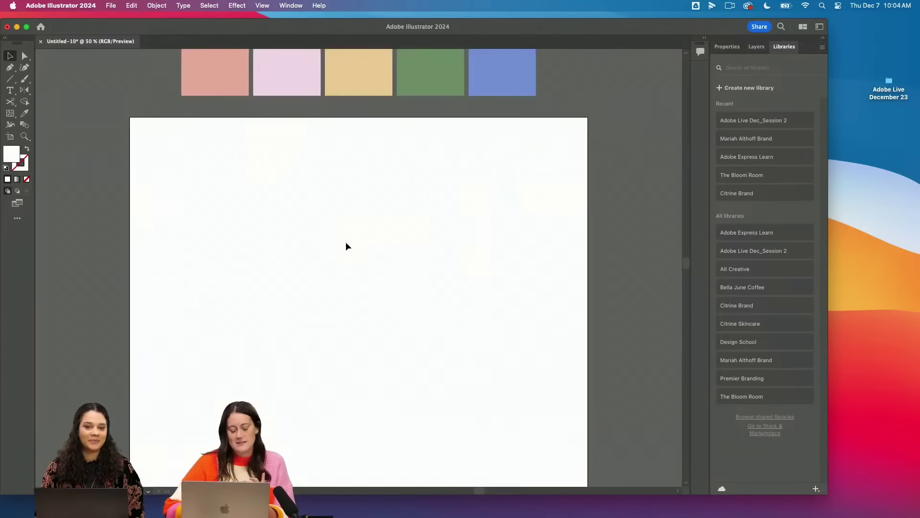
Scroll the view to bring the blank artboard into position.
{"action": "scroll", "coordinate": [346, 243], "scroll_direction": "up", "scroll_amount": 2}
{"action": "scroll", "coordinate": [346, 243], "scroll_direction": "left", "scroll_amount": 1}
Start a Pen path, then paste a duplicate half-bell beside the original.
{"action": "key", "text": "p"}
{"action": "left_click", "coordinate": [253, 247]}
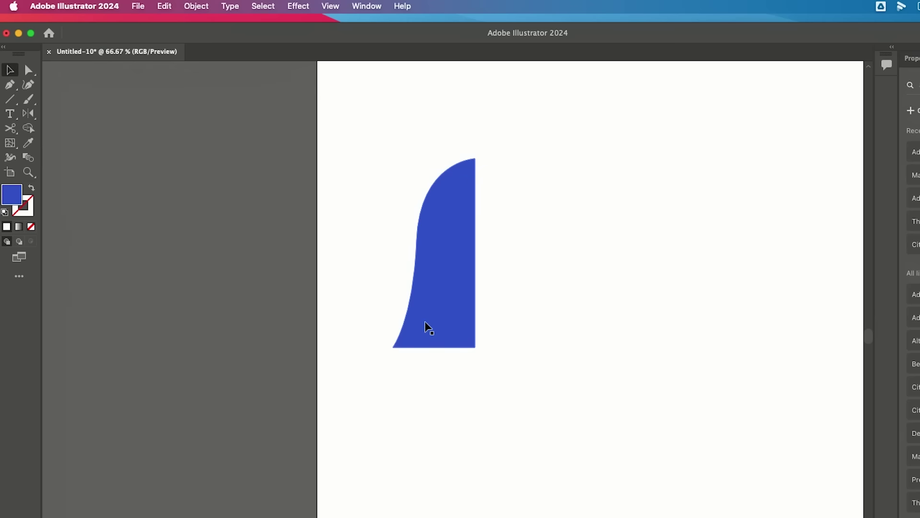
{"action": "left_click", "coordinate": [457, 237]}
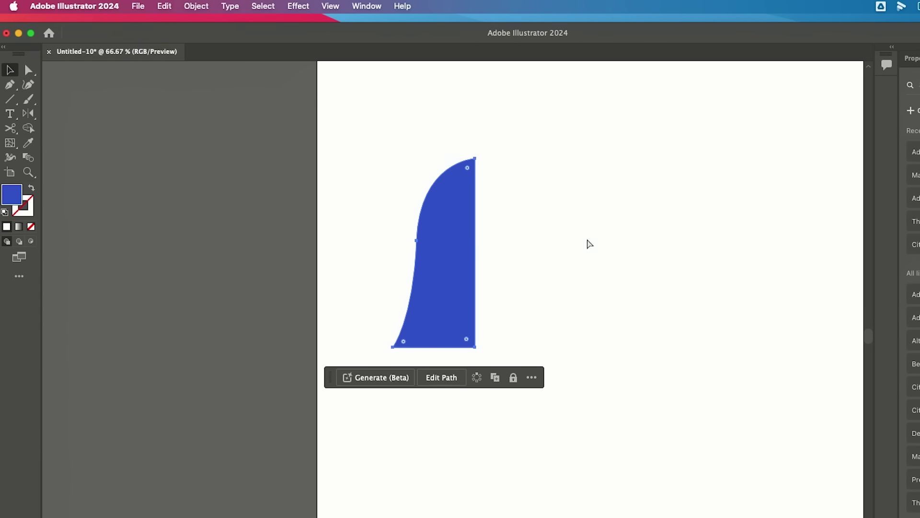
{"action": "key", "text": "super+c"}
{"action": "key", "text": "super+v"}
{"action": "left_click_drag", "start_coordinate": [510, 323], "coordinate": [529, 279]}
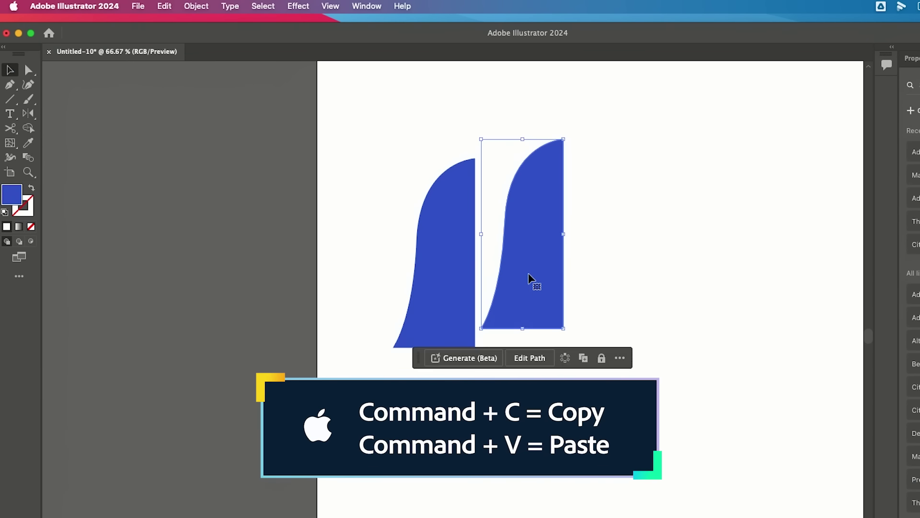
Reflect the duplicate half-bell with Object > Transform > Reflect to form the full bell.
{"action": "left_click", "coordinate": [196, 5]}
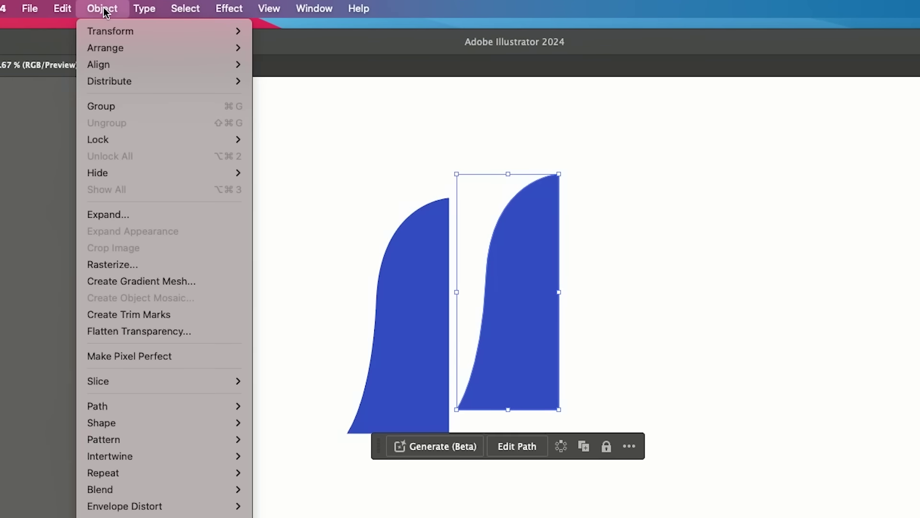
{"action": "mouse_move", "coordinate": [122, 30]}
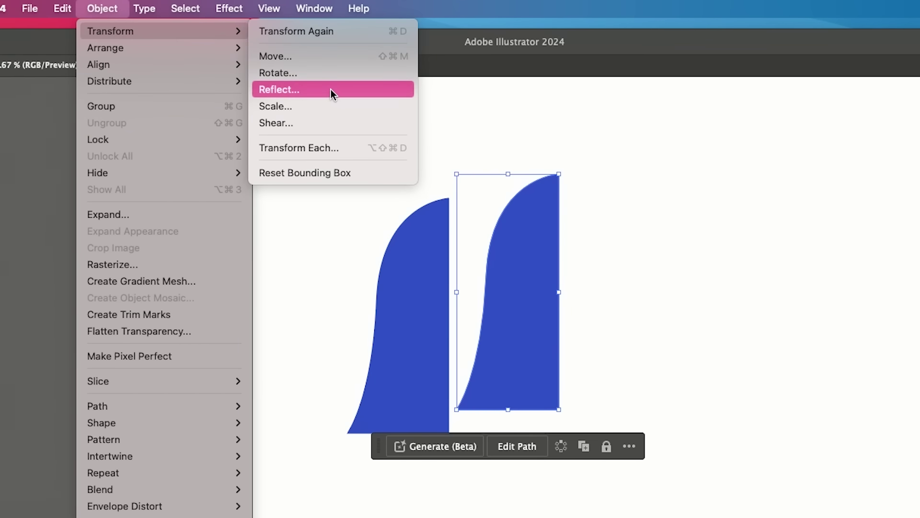
{"action": "left_click", "coordinate": [331, 89]}
{"action": "left_click", "coordinate": [594, 417]}
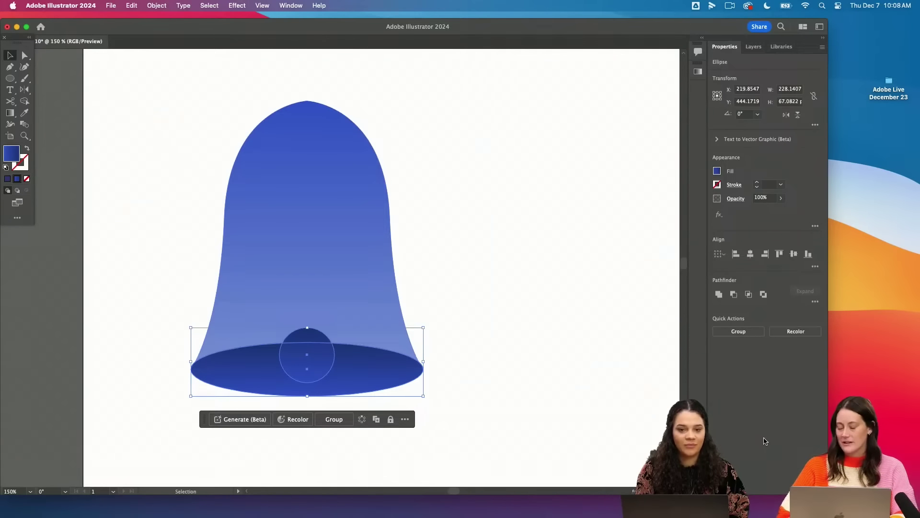
Divide the clapper and rim with Pathfinder and remove the clapper's top half.
{"action": "left_click", "coordinate": [816, 302]}
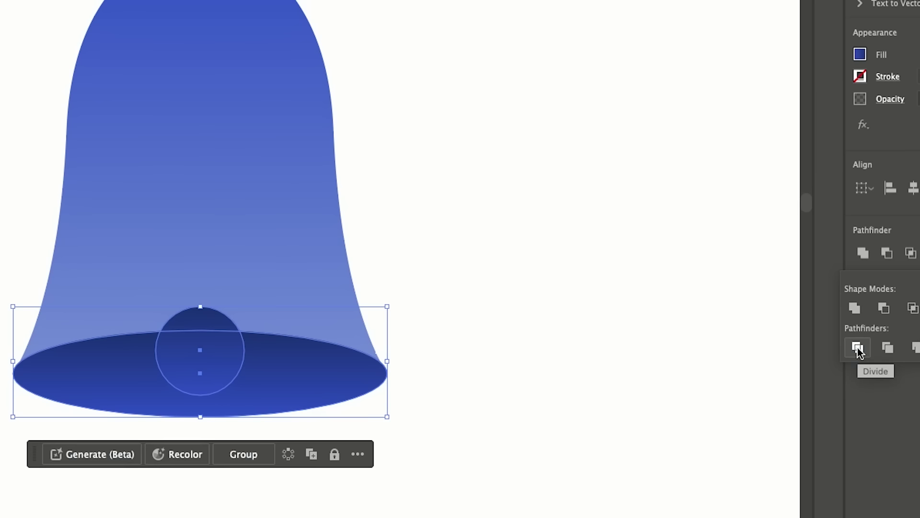
{"action": "left_click", "coordinate": [859, 349]}
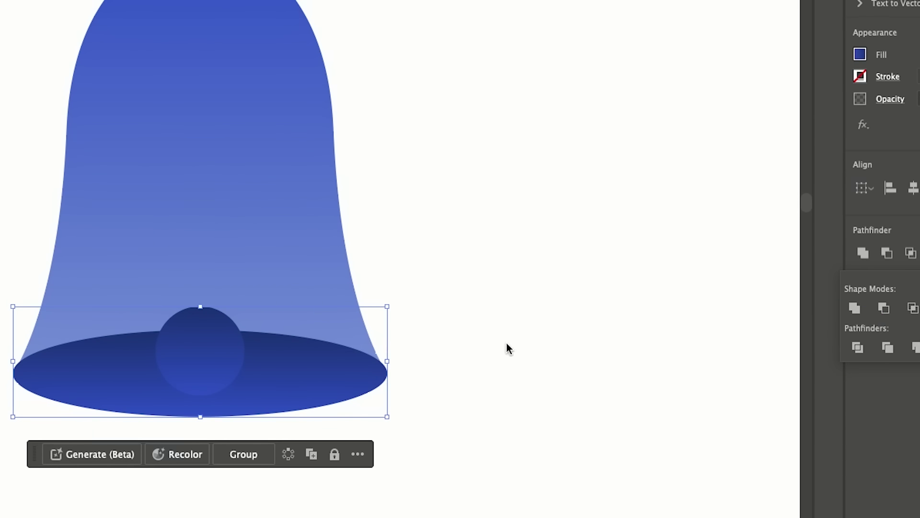
{"action": "left_click", "coordinate": [499, 372]}
{"action": "left_click", "coordinate": [216, 322]}
{"action": "key", "text": "p"}
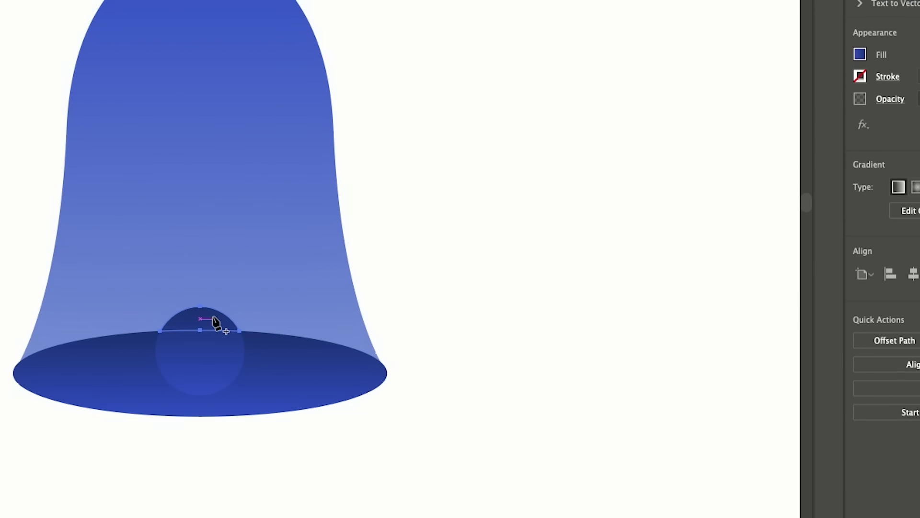
{"action": "key", "text": "v"}
{"action": "key", "text": "super+shift+a"}
Move the circle to the bell's top as an outline-only ring and group the bell.
{"action": "left_click", "coordinate": [211, 357]}
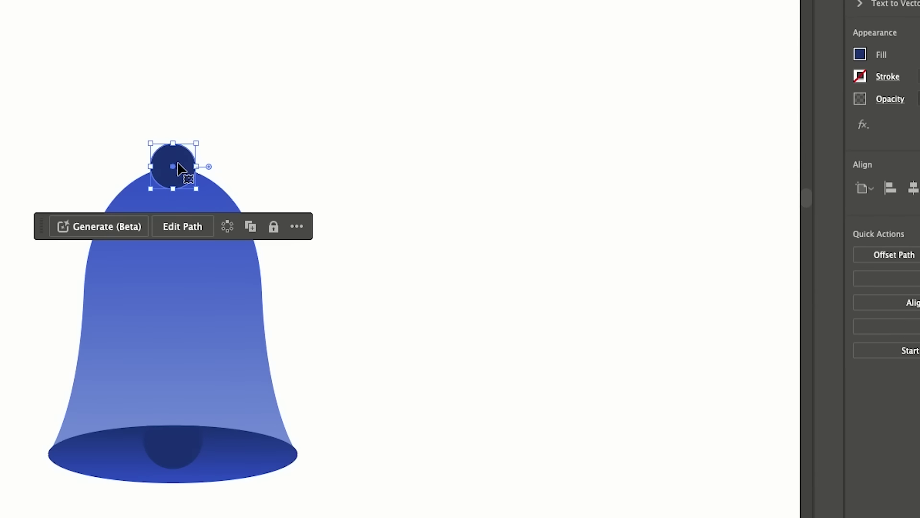
{"action": "left_click_drag", "start_coordinate": [177, 160], "coordinate": [177, 142]}
{"action": "left_click", "coordinate": [47, 79]}
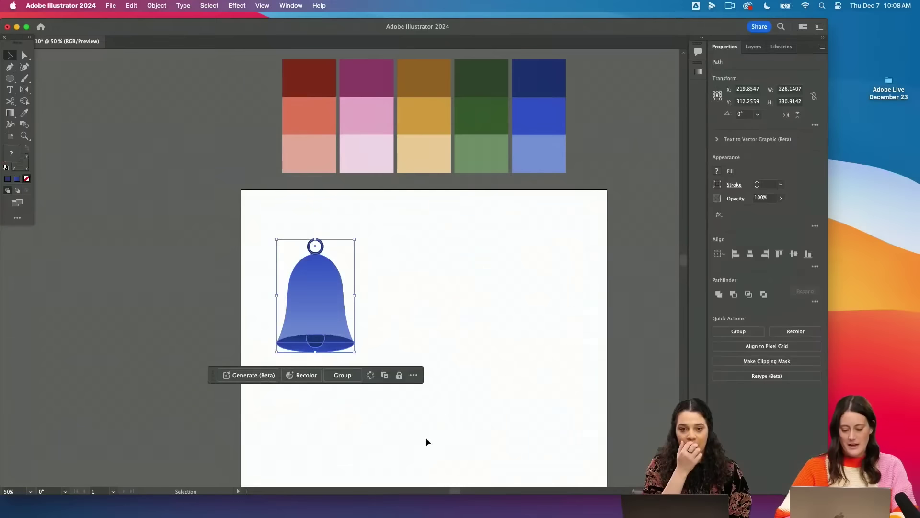
{"action": "key", "text": "super+g"}
{"action": "left_click", "coordinate": [413, 295]}
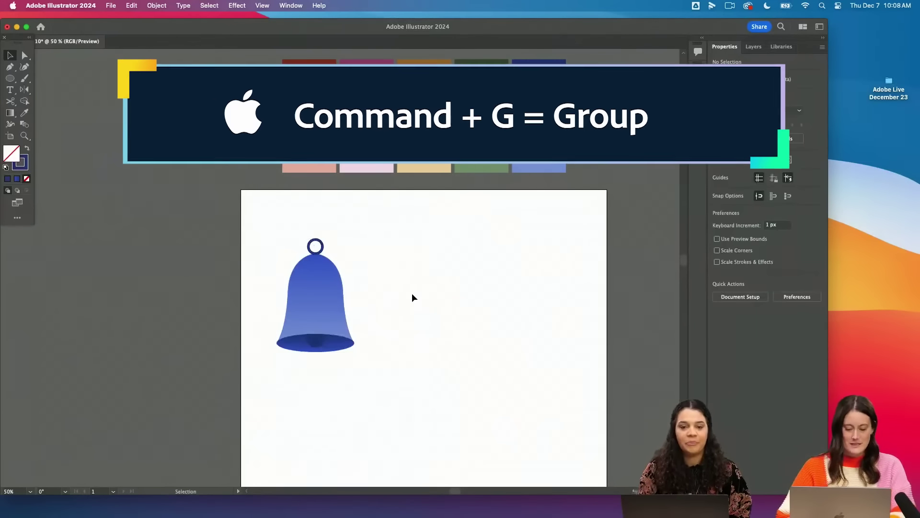
{"action": "left_click", "coordinate": [348, 331]}
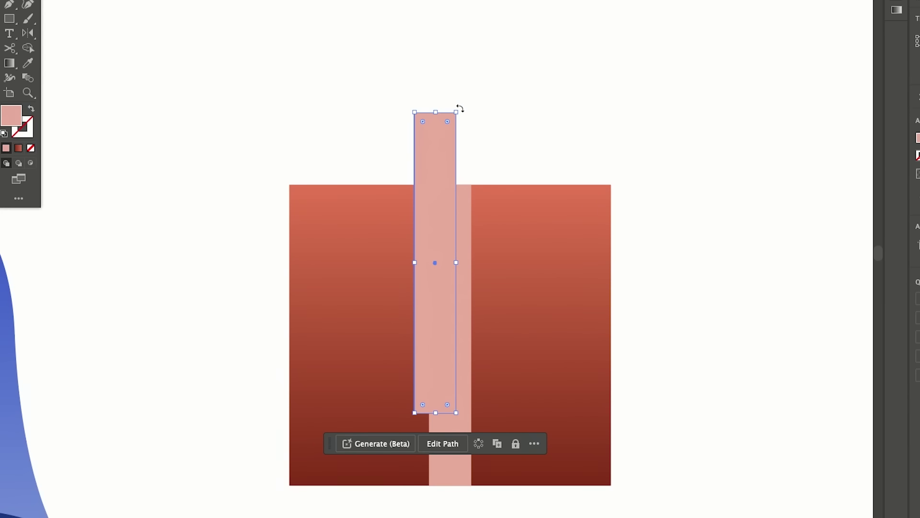
Turn the ribbon strip horizontal and stretch it across the red gift box square.
{"action": "left_click_drag", "start_coordinate": [459, 109], "coordinate": [660, 348]}
{"action": "left_click_drag", "start_coordinate": [544, 275], "coordinate": [612, 327]}
{"action": "left_click", "coordinate": [628, 287]}
{"action": "key", "text": "ctrl+minus"}
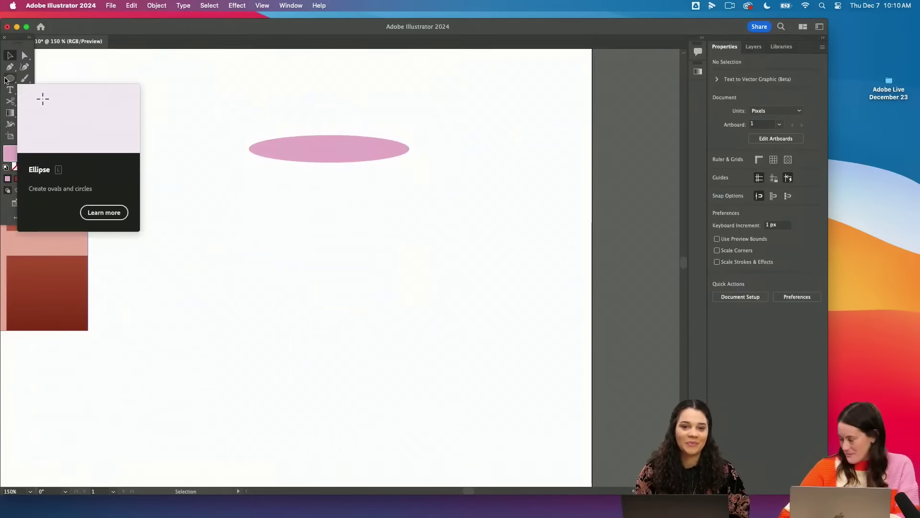
Set the mug body's gradient angle to 90°.
{"action": "key", "text": "p"}
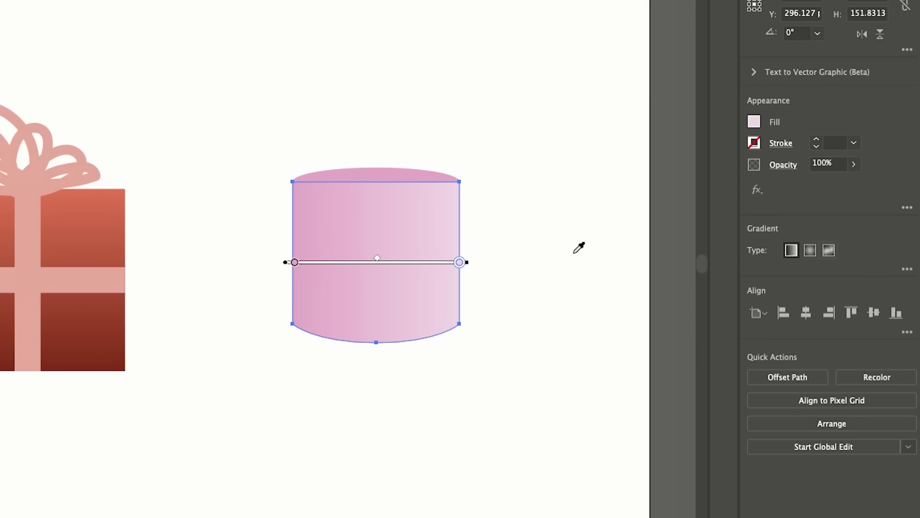
{"action": "left_click", "coordinate": [908, 269]}
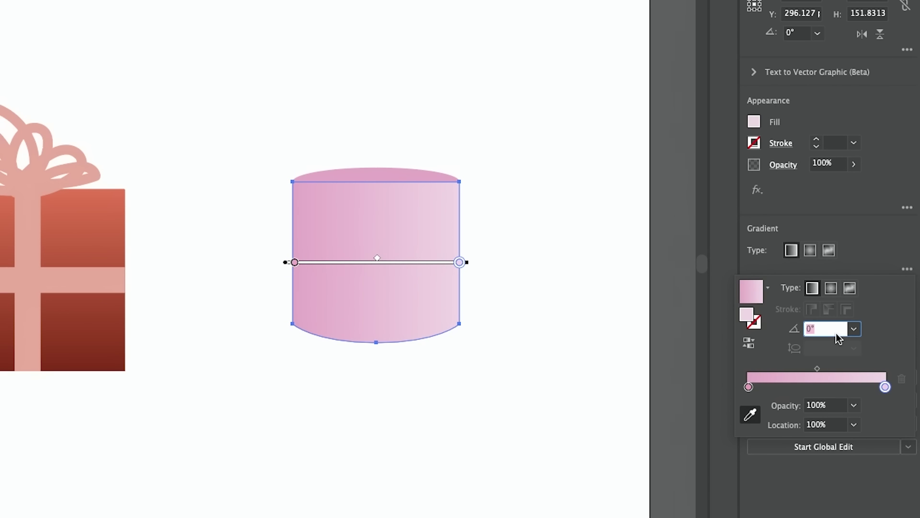
{"action": "type", "text": "90"}
{"action": "key", "text": "Return"}
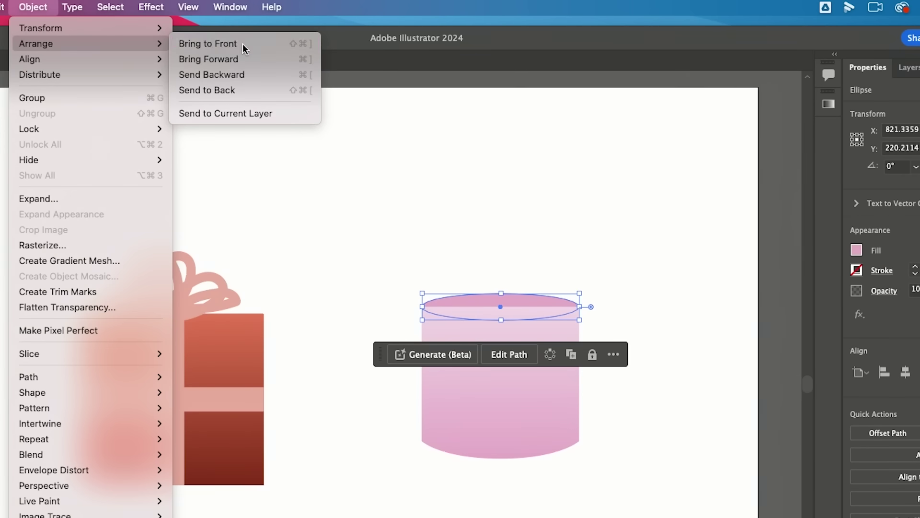
Bring the top oval to the front and make its right gradient stop dark purple.
{"action": "left_click", "coordinate": [243, 45]}
{"action": "left_click", "coordinate": [650, 148]}
{"action": "scroll", "coordinate": [650, 147], "scroll_direction": "up", "scroll_amount": 3}
{"action": "scroll", "coordinate": [650, 148], "scroll_direction": "right", "scroll_amount": 2}
{"action": "left_click", "coordinate": [442, 393]}
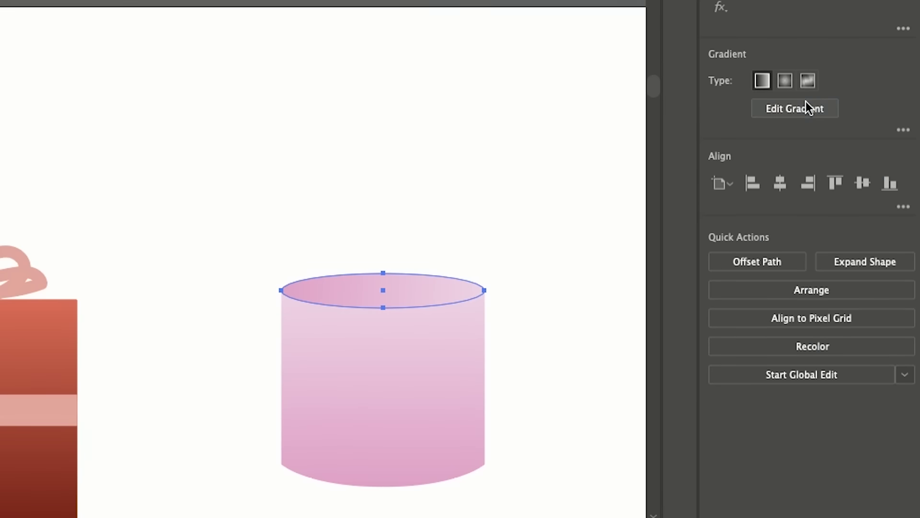
{"action": "left_click", "coordinate": [807, 108]}
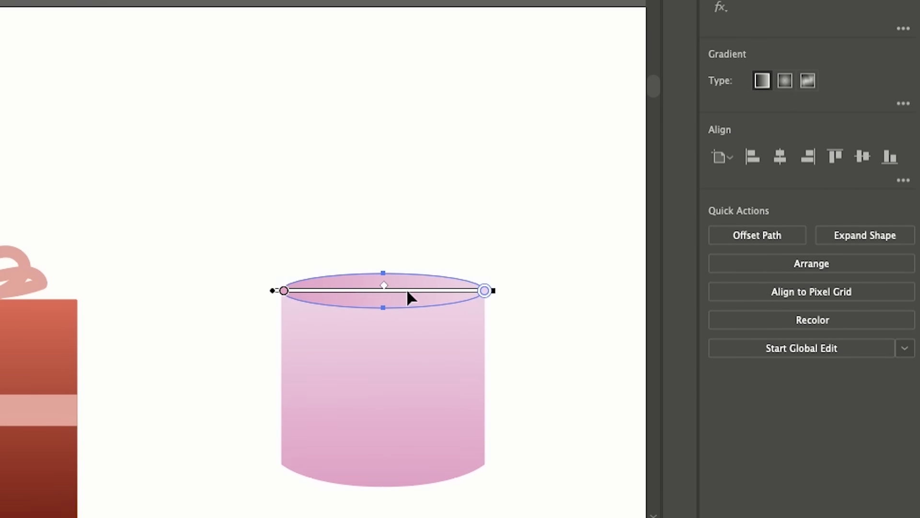
{"action": "double_click", "coordinate": [485, 291]}
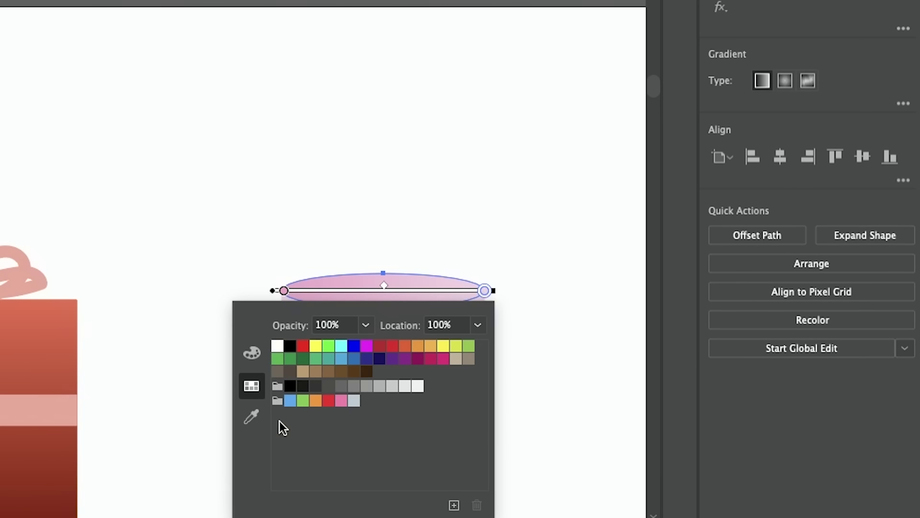
{"action": "left_click", "coordinate": [252, 419]}
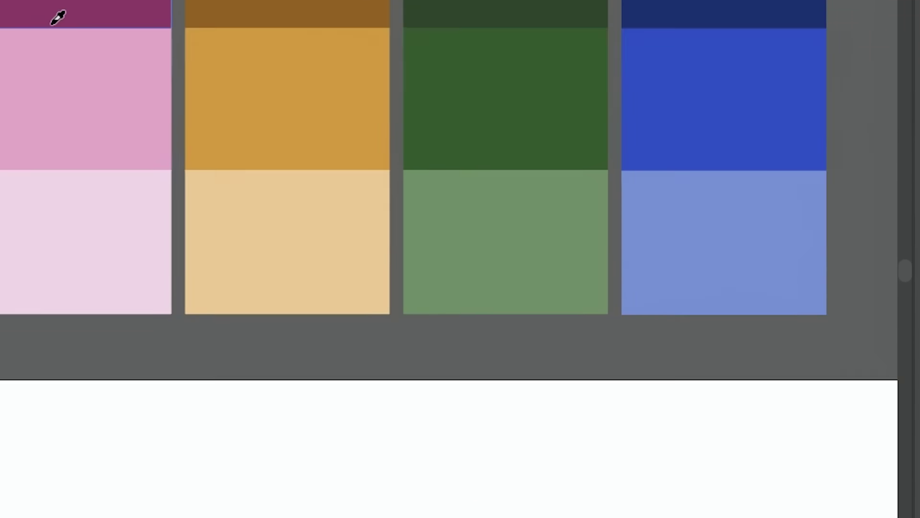
{"action": "left_click", "coordinate": [58, 16]}
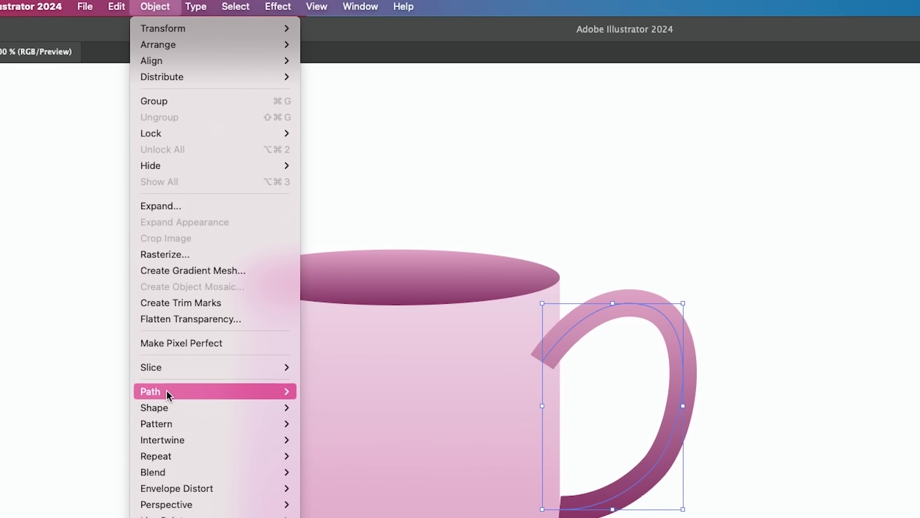
Join the handle's open path ends and unite the handle with the mug body.
{"action": "mouse_move", "coordinate": [167, 392]}
{"action": "left_click", "coordinate": [346, 392]}
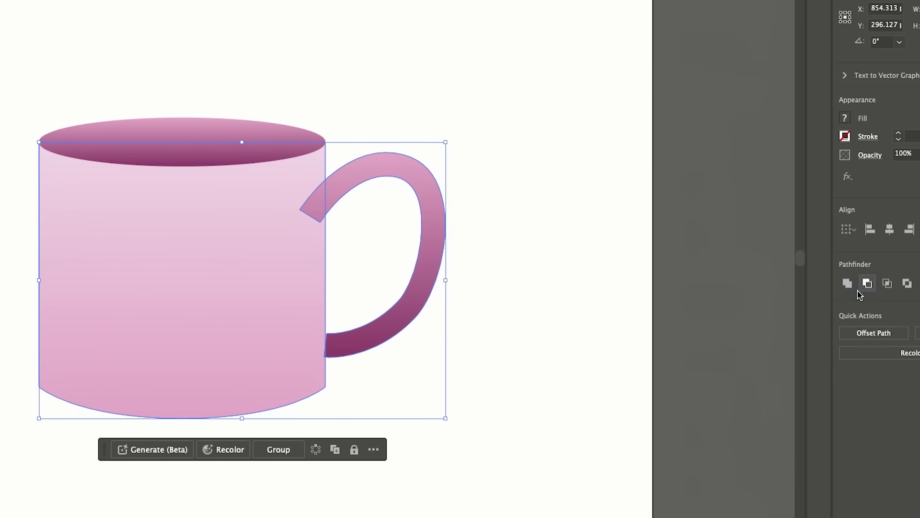
{"action": "left_click", "coordinate": [848, 284]}
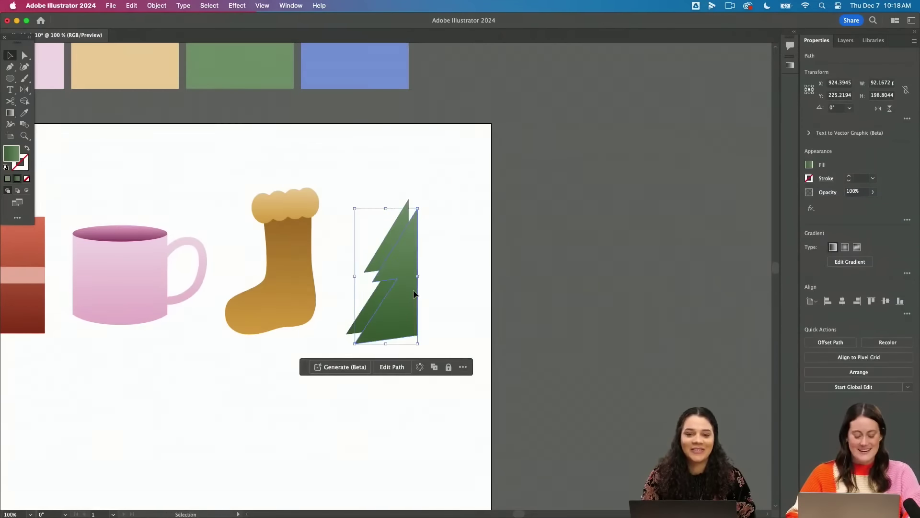
Duplicate the tree shape and send the trunk to the back behind the tree.
{"action": "left_click_drag", "start_coordinate": [406, 282], "coordinate": [453, 308]}
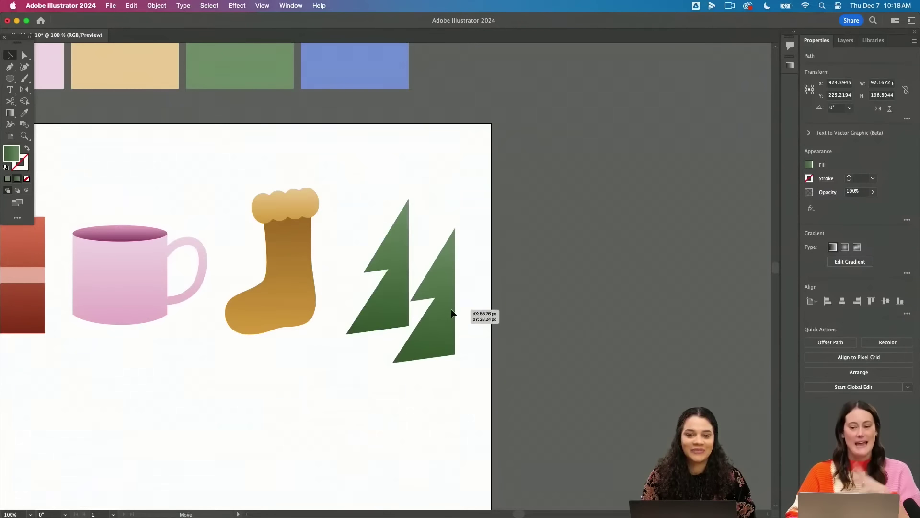
{"action": "left_click", "coordinate": [157, 6]}
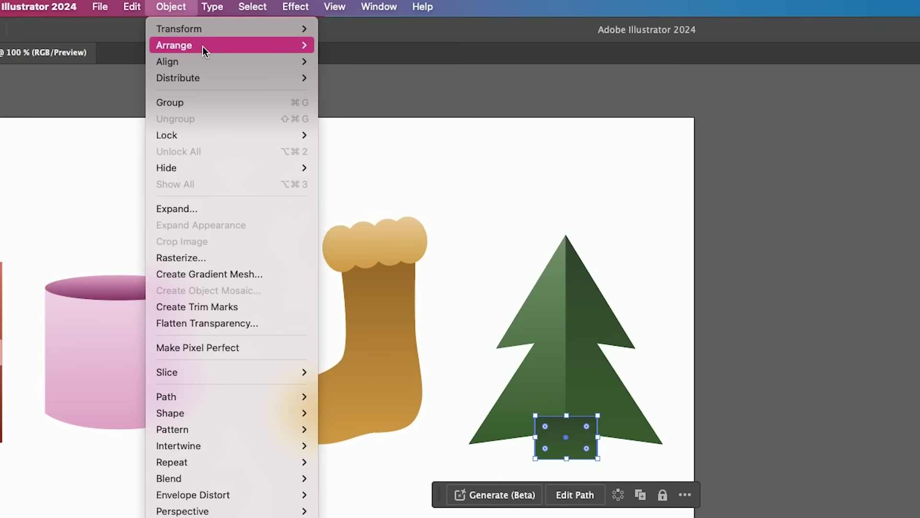
{"action": "mouse_move", "coordinate": [204, 45]}
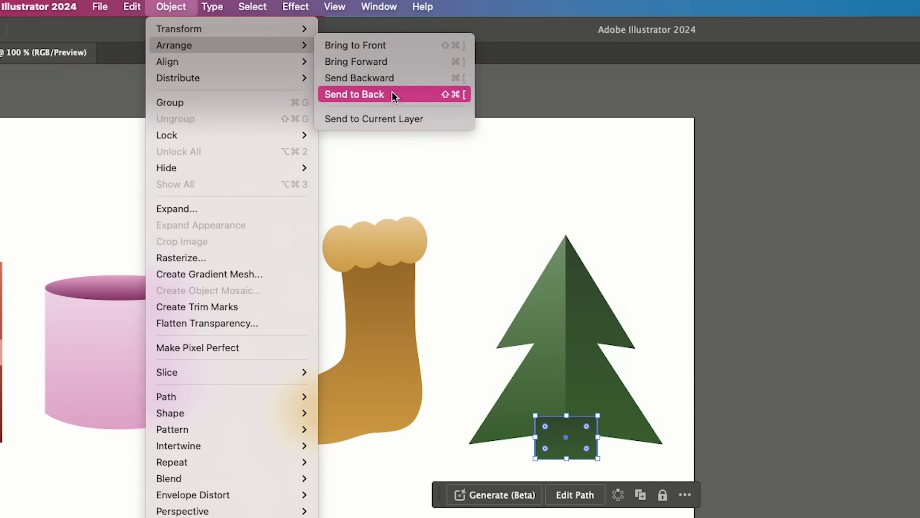
{"action": "left_click", "coordinate": [393, 95]}
{"action": "left_click", "coordinate": [659, 194]}
{"action": "left_click_drag", "start_coordinate": [761, 242], "coordinate": [574, 465]}
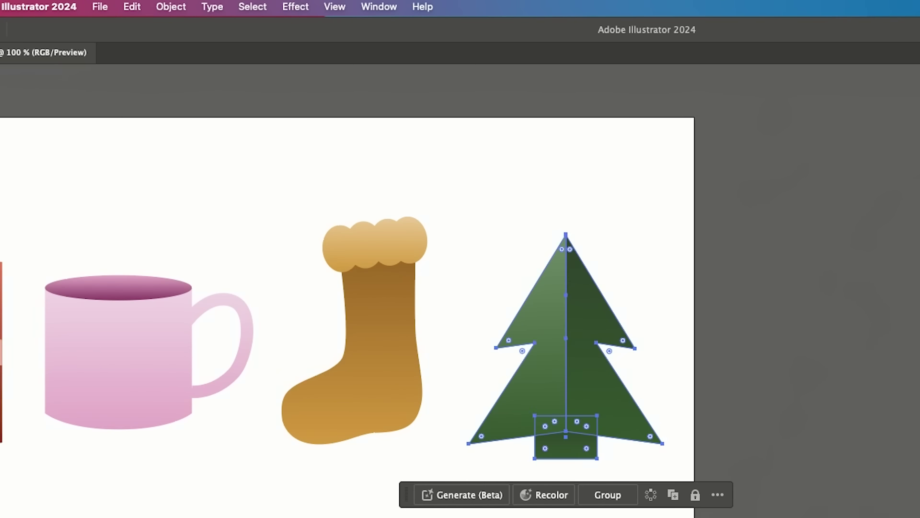
{"action": "left_click", "coordinate": [750, 350]}
{"action": "scroll", "coordinate": [750, 350], "scroll_direction": "left", "scroll_amount": 5}
Rearrange the ornaments on the artboard, moving the mug ornament lower.
{"action": "key", "text": "super+minus"}
{"action": "key", "text": "super+minus"}
{"action": "key", "text": "super+minus"}
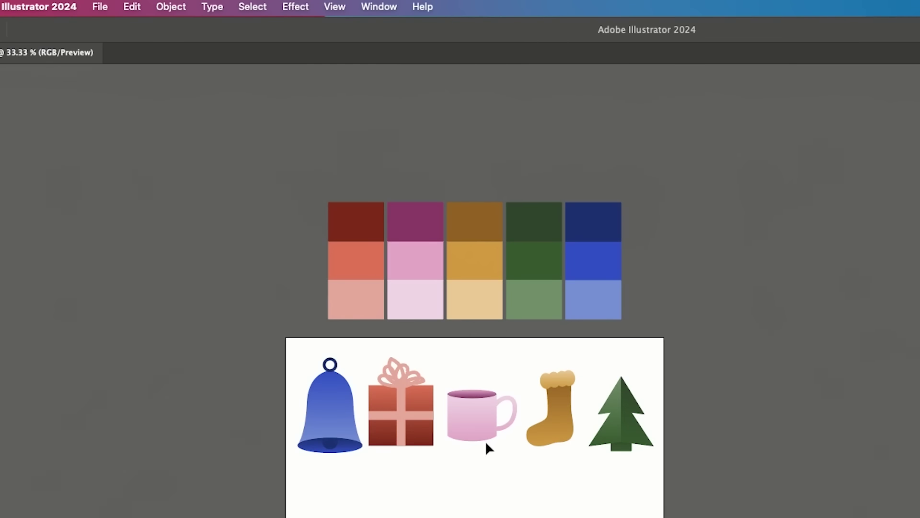
{"action": "left_click", "coordinate": [412, 398]}
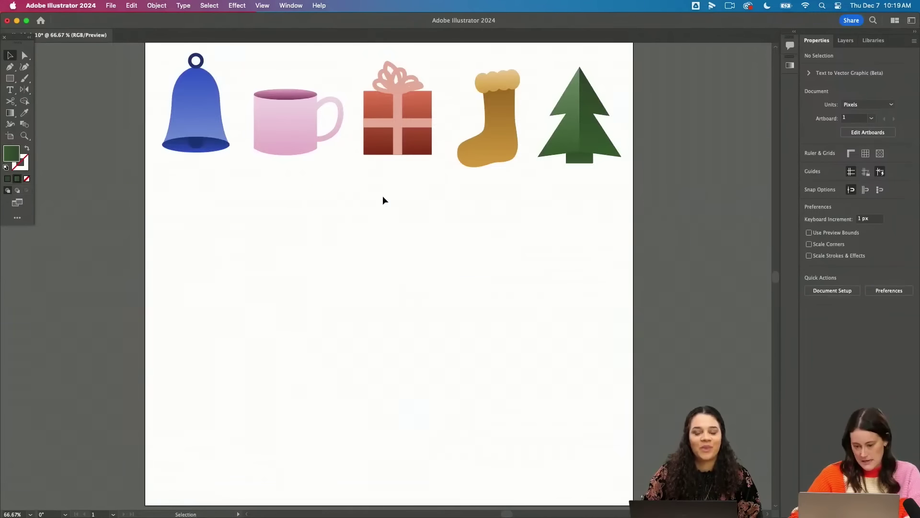
{"action": "left_click_drag", "start_coordinate": [286, 114], "coordinate": [285, 167]}
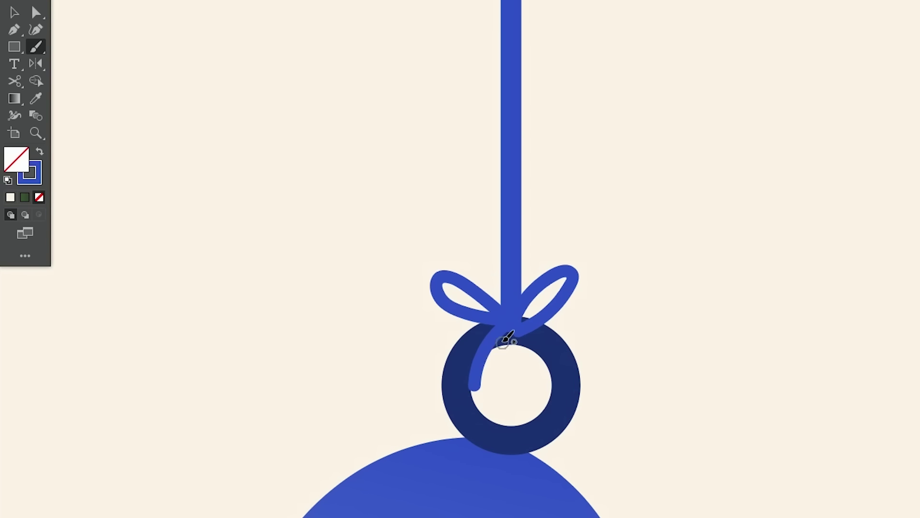
{"action": "key", "text": "v"}
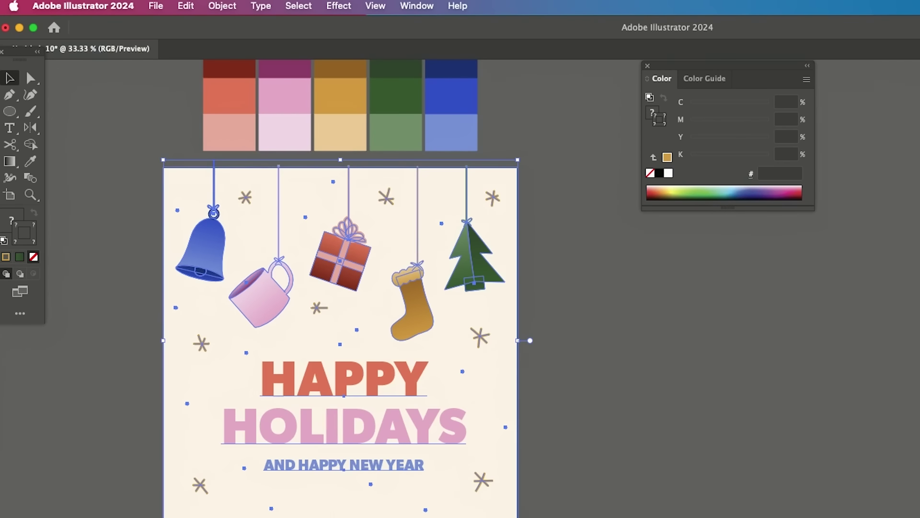
Convert the strings, bows and snowflake strokes to filled shapes with Object > Path > Outline Stroke.
{"action": "scroll", "coordinate": [440, 386], "scroll_direction": "up", "scroll_amount": 2}
{"action": "left_click", "coordinate": [222, 6]}
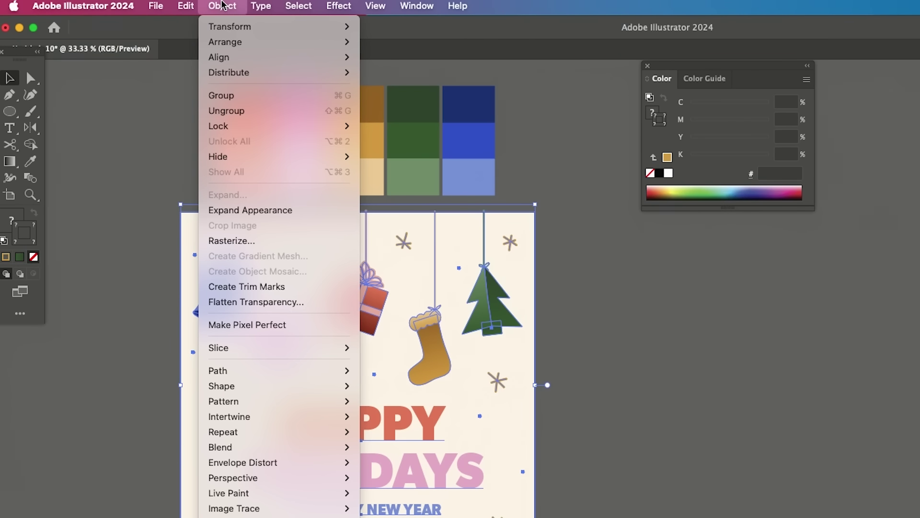
{"action": "mouse_move", "coordinate": [236, 369]}
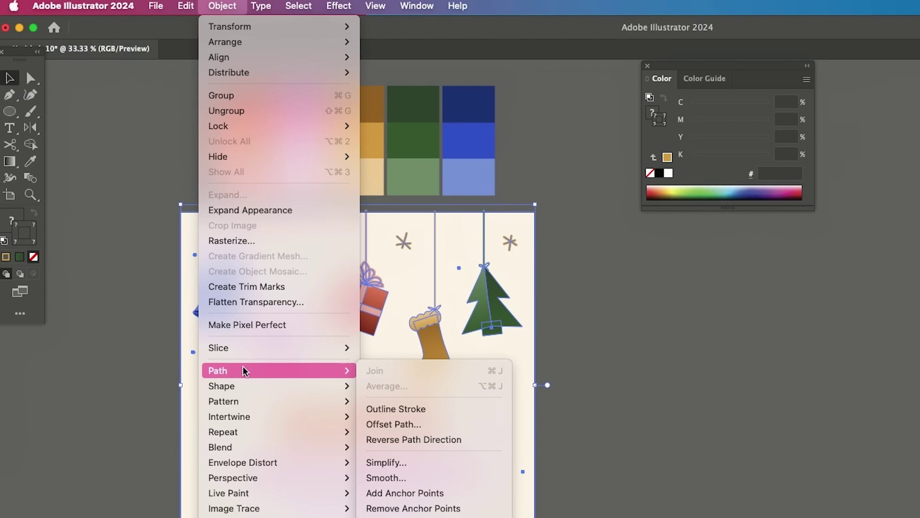
{"action": "left_click", "coordinate": [393, 410]}
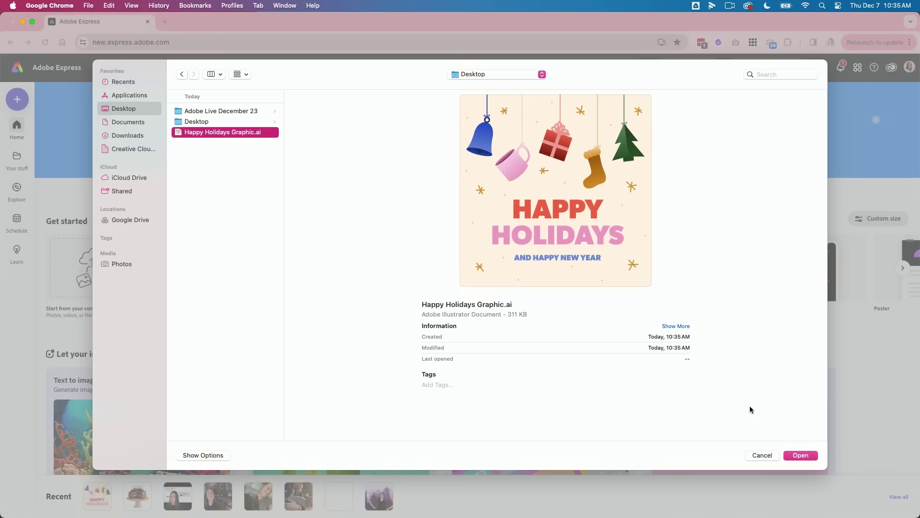
Open Happy Holidays Graphic.ai and group the bell with its ribbon, bow and string.
{"action": "left_click", "coordinate": [800, 456]}
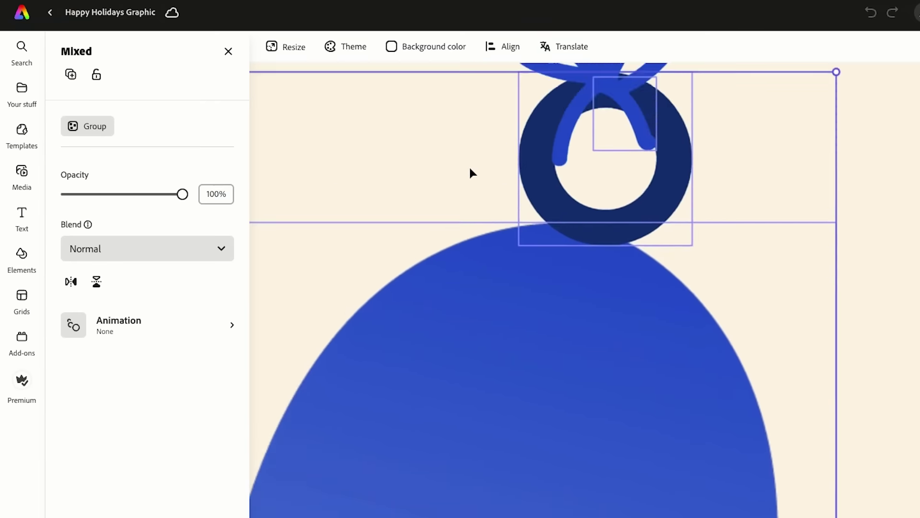
{"action": "left_click", "coordinate": [596, 212], "text": "shift"}
{"action": "left_click", "coordinate": [532, 161], "text": "shift"}
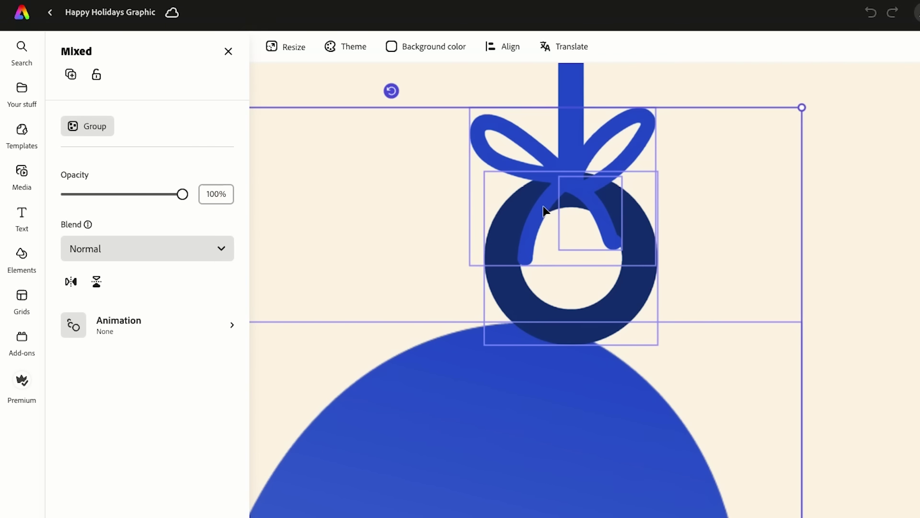
{"action": "scroll", "coordinate": [548, 201], "scroll_direction": "up", "scroll_amount": 5}
{"action": "left_click", "coordinate": [559, 178], "text": "shift"}
{"action": "key", "text": "ctrl+g"}
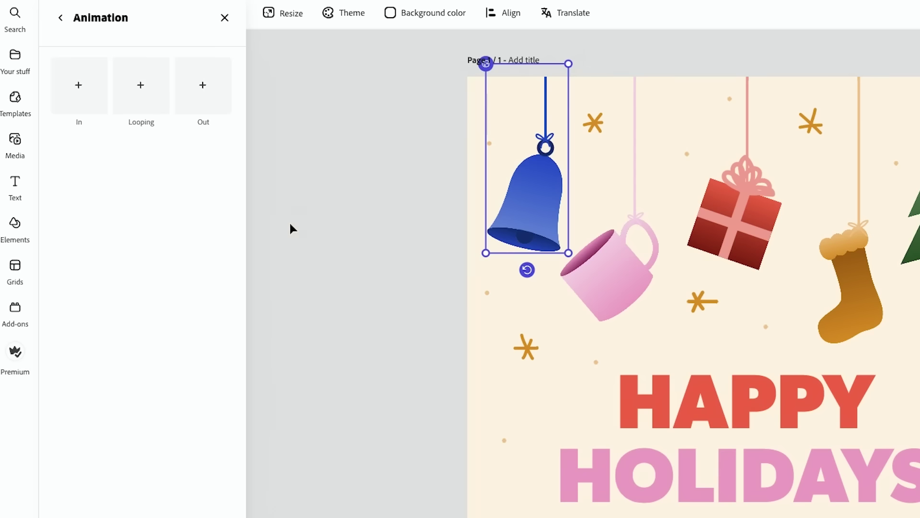
Apply the Yoyo looping animation to the bell, then to the mug.
{"action": "left_click", "coordinate": [142, 86]}
{"action": "left_click", "coordinate": [207, 240]}
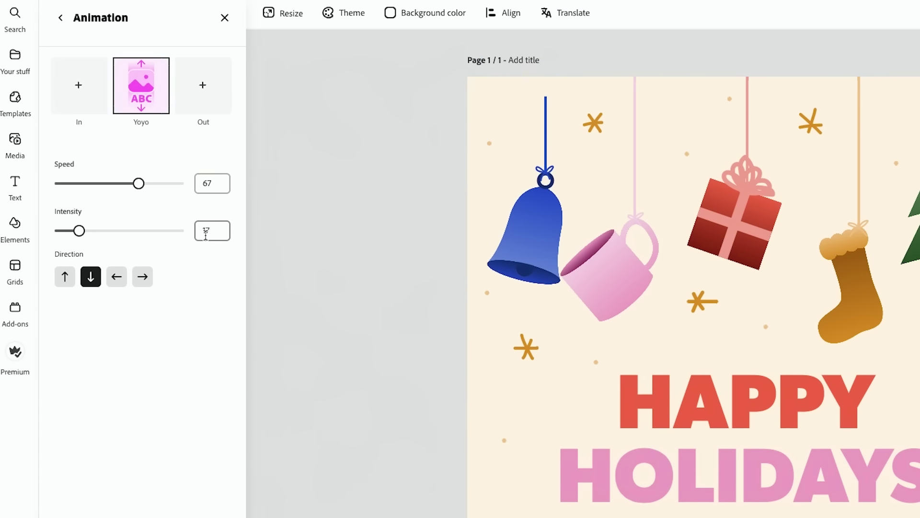
{"action": "left_click", "coordinate": [90, 307]}
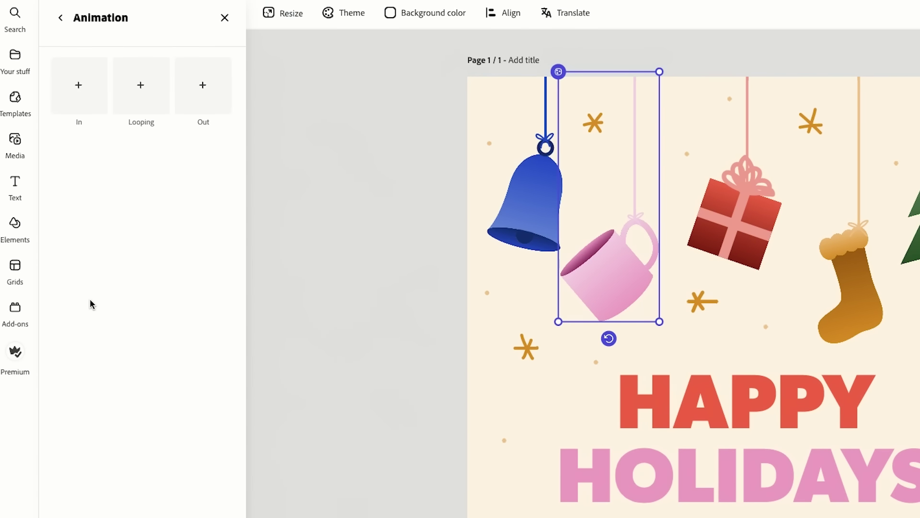
{"action": "left_click", "coordinate": [115, 83]}
{"action": "left_click", "coordinate": [203, 239]}
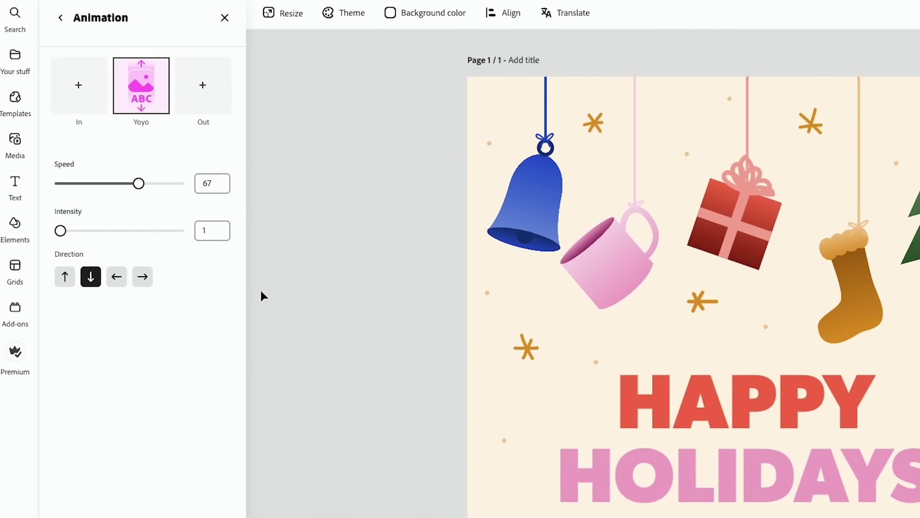
{"action": "left_click", "coordinate": [752, 208]}
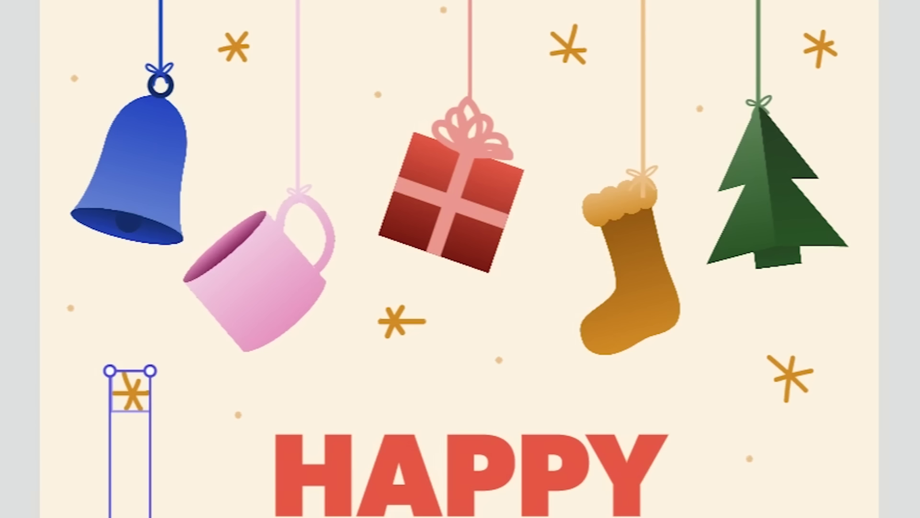
Apply a Looping animation to the five selected snowflakes, then browse In animations for the subtitle.
{"action": "left_click", "coordinate": [400, 320], "text": "shift"}
{"action": "left_click", "coordinate": [233, 44], "text": "shift"}
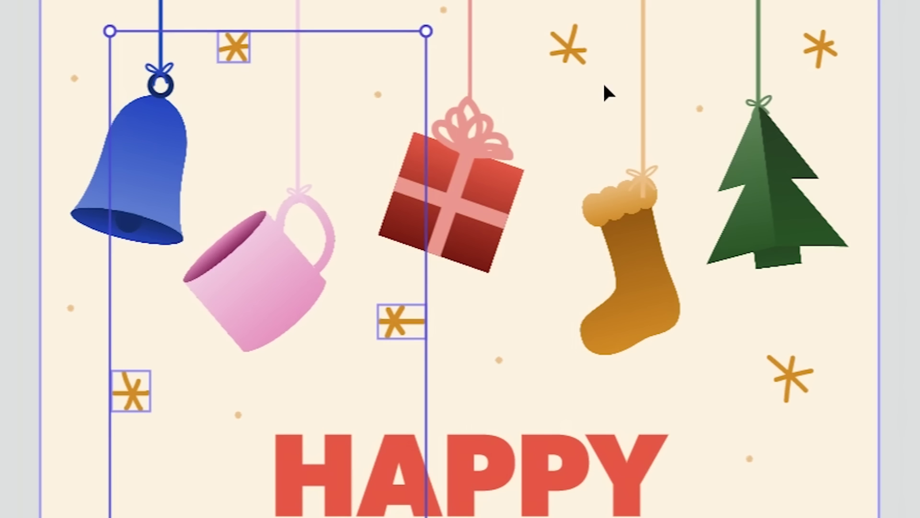
{"action": "left_click", "coordinate": [569, 39], "text": "shift"}
{"action": "left_click", "coordinate": [819, 50], "text": "shift"}
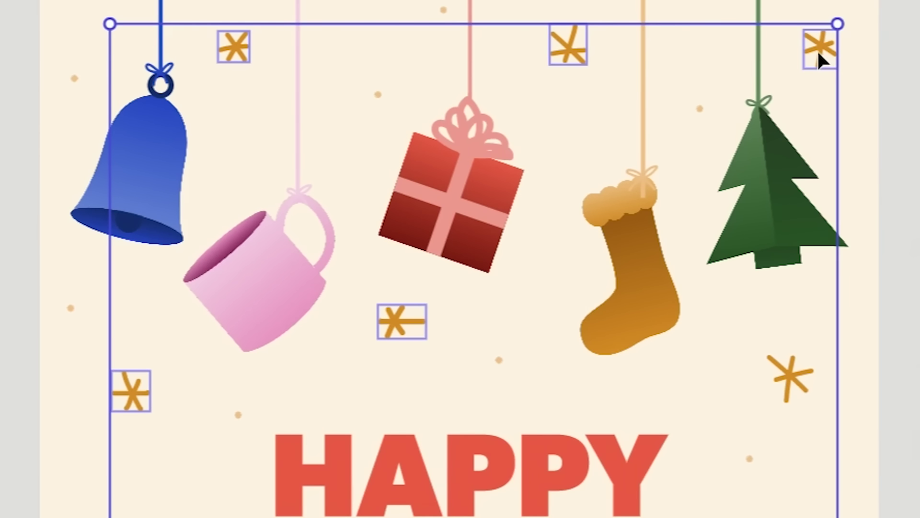
{"action": "left_click", "coordinate": [791, 377], "text": "shift"}
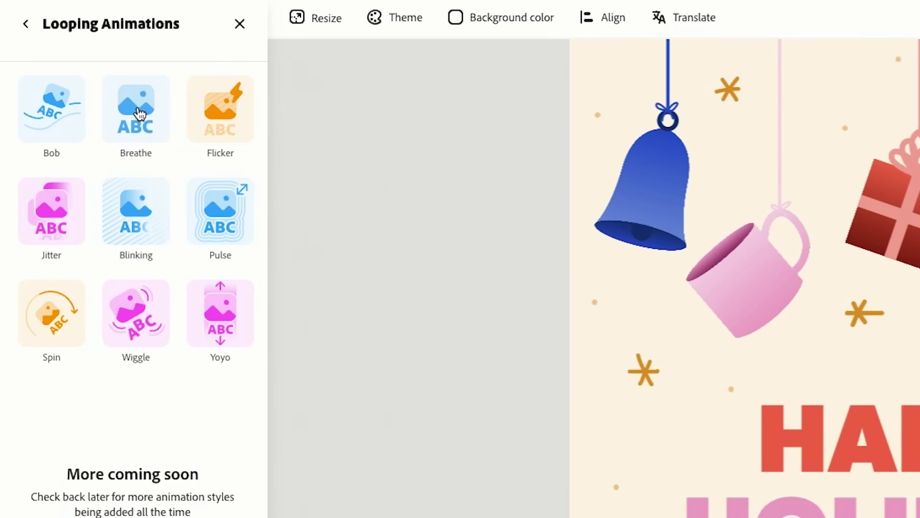
{"action": "left_click", "coordinate": [139, 114]}
{"action": "left_click", "coordinate": [43, 118]}
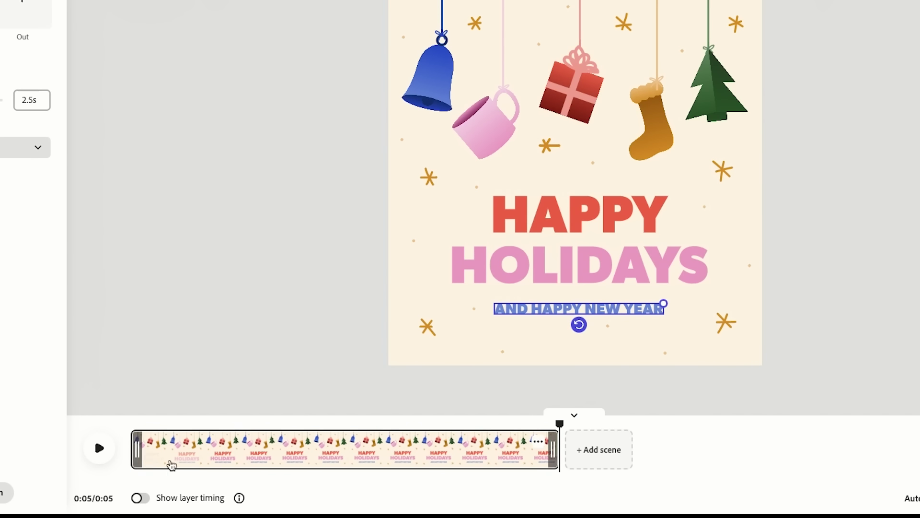
Show layer timing and delay the AND HAPPY NEW YEAR text to about 4.2s, then open Download.
{"action": "left_click", "coordinate": [140, 499]}
{"action": "left_click_drag", "start_coordinate": [132, 413], "coordinate": [242, 417]}
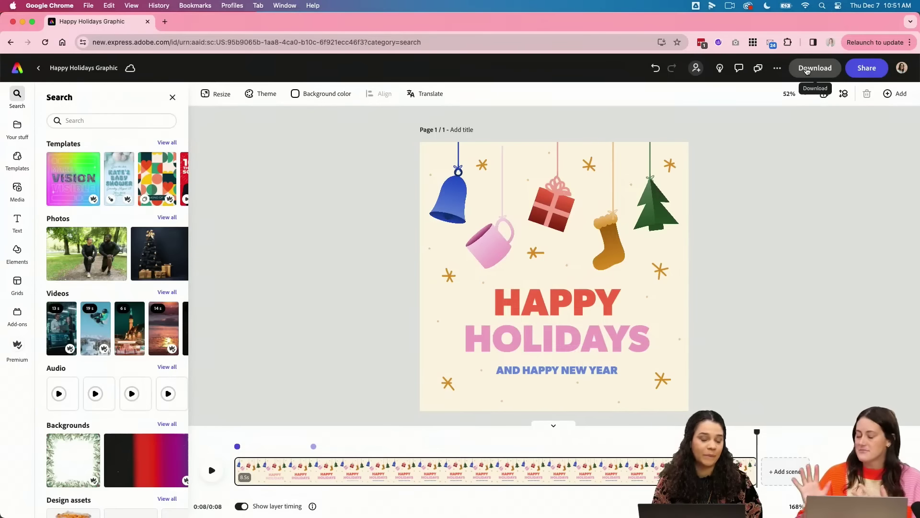
{"action": "left_click", "coordinate": [807, 70]}
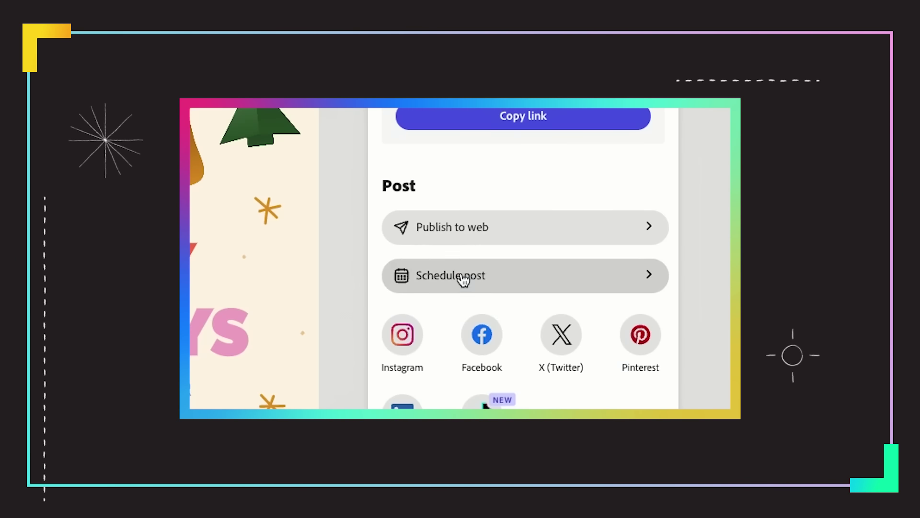
Schedule an Instagram post of the card, with a caption, for 12/20/2023 at 01:54 PM.
{"action": "left_click", "coordinate": [440, 285]}
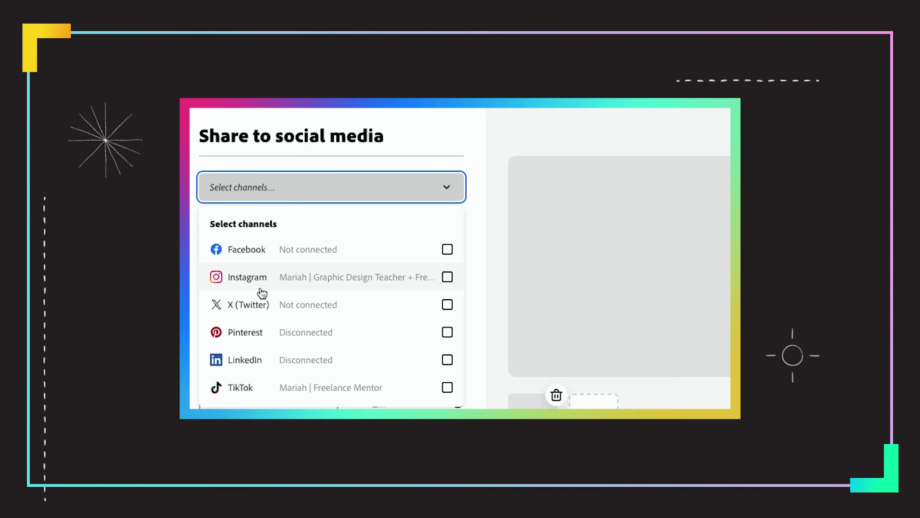
{"action": "left_click", "coordinate": [396, 275]}
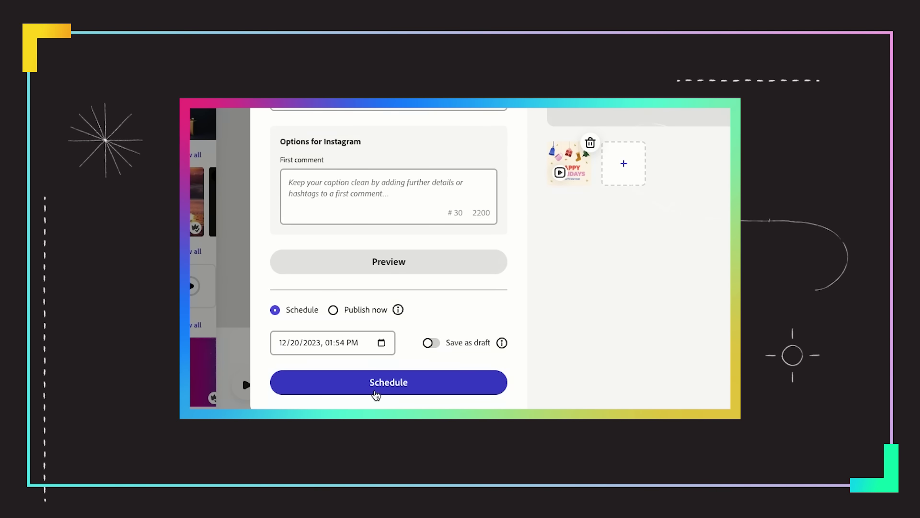
{"action": "left_click", "coordinate": [376, 395]}
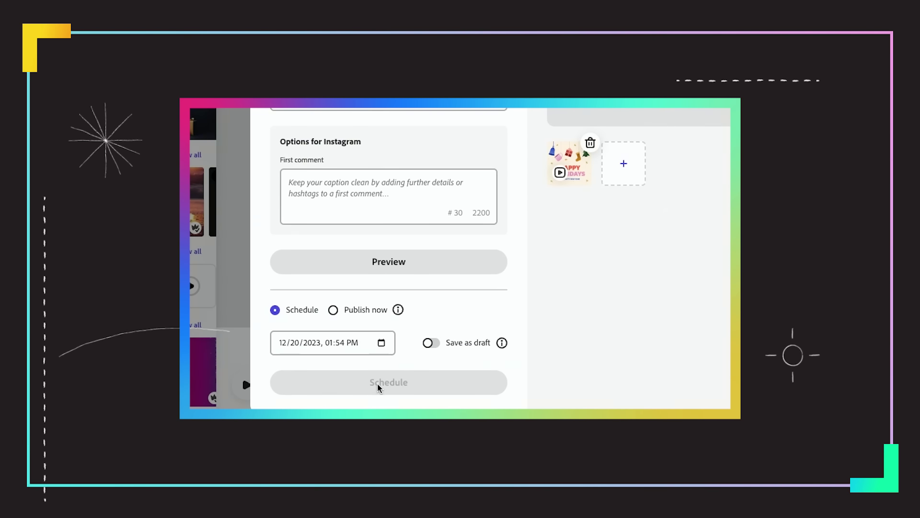